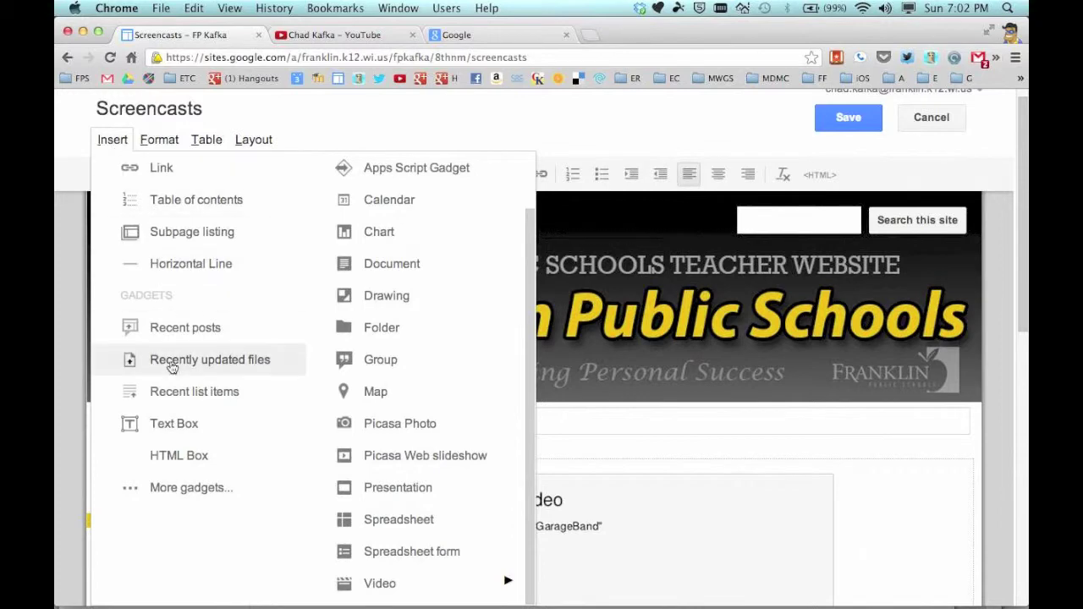
Open the gallery of additional gadgets for the Screencasts page and browse the featured gadgets
left_click(193, 491)
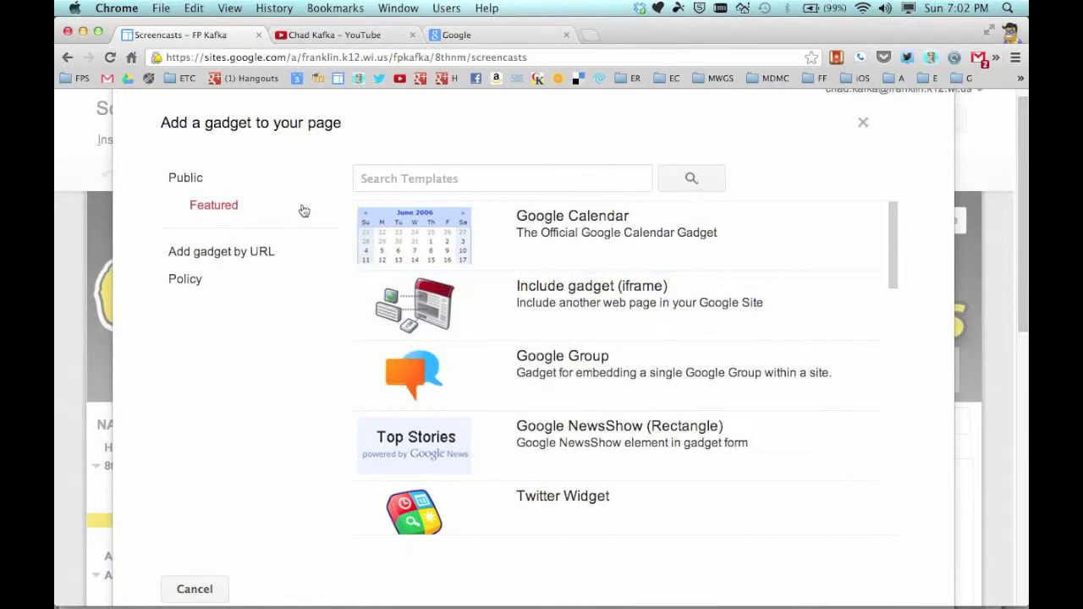
scroll(542, 343, "down", 3)
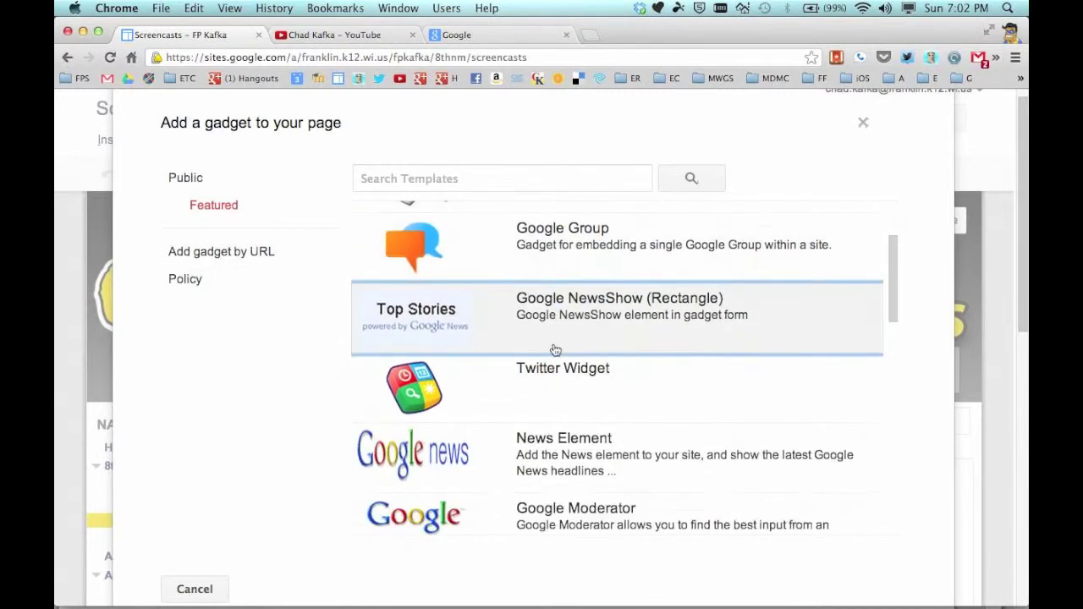
scroll(554, 349, "down", 8)
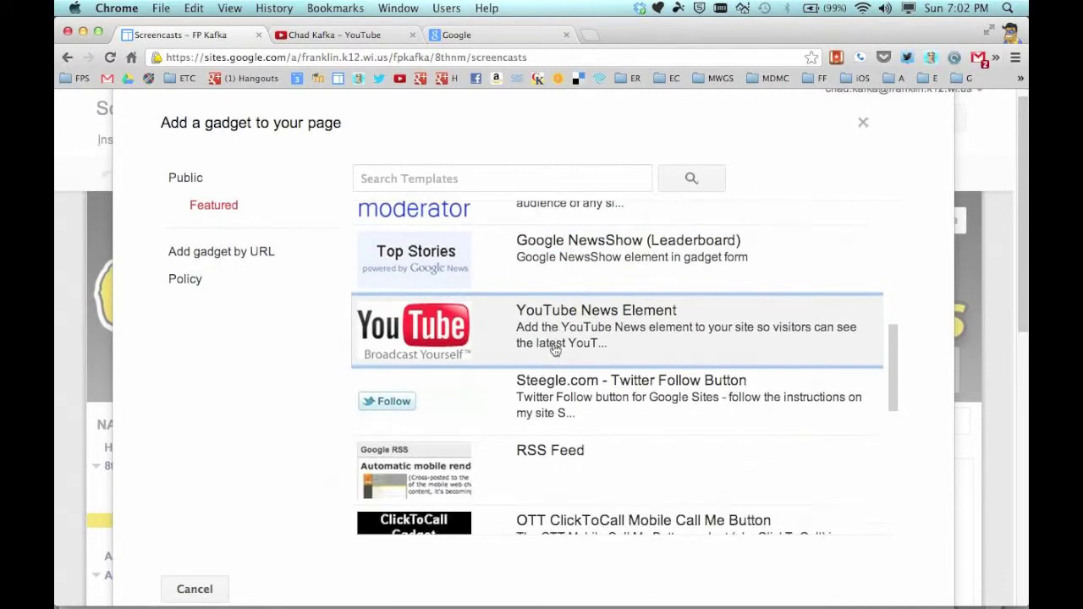
scroll(554, 350, "down", 4)
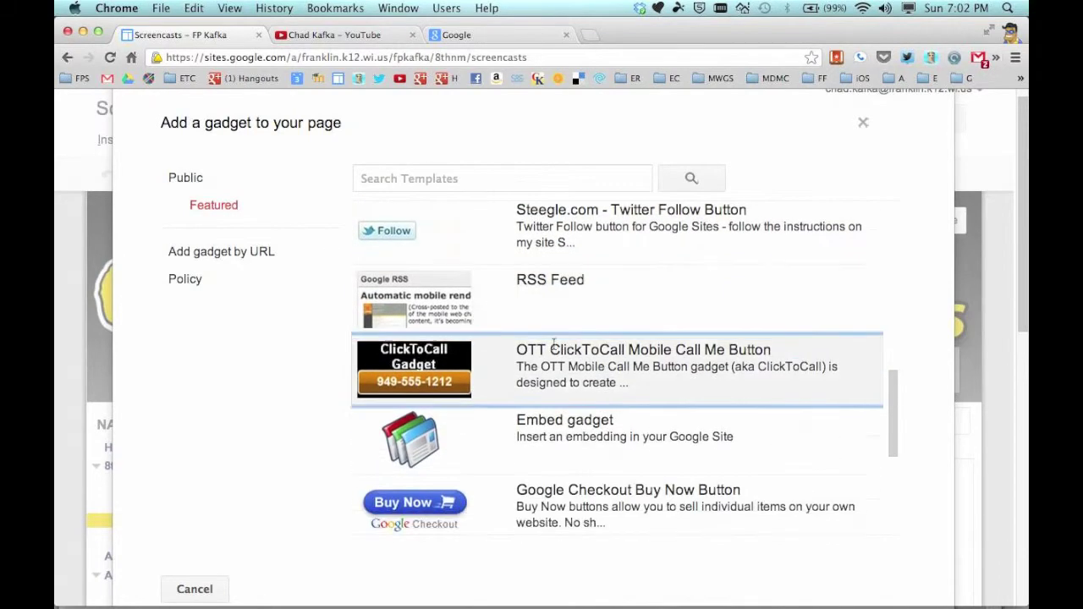
scroll(555, 347, "down", 4)
scroll(554, 350, "down", 4)
scroll(554, 349, "up", 10)
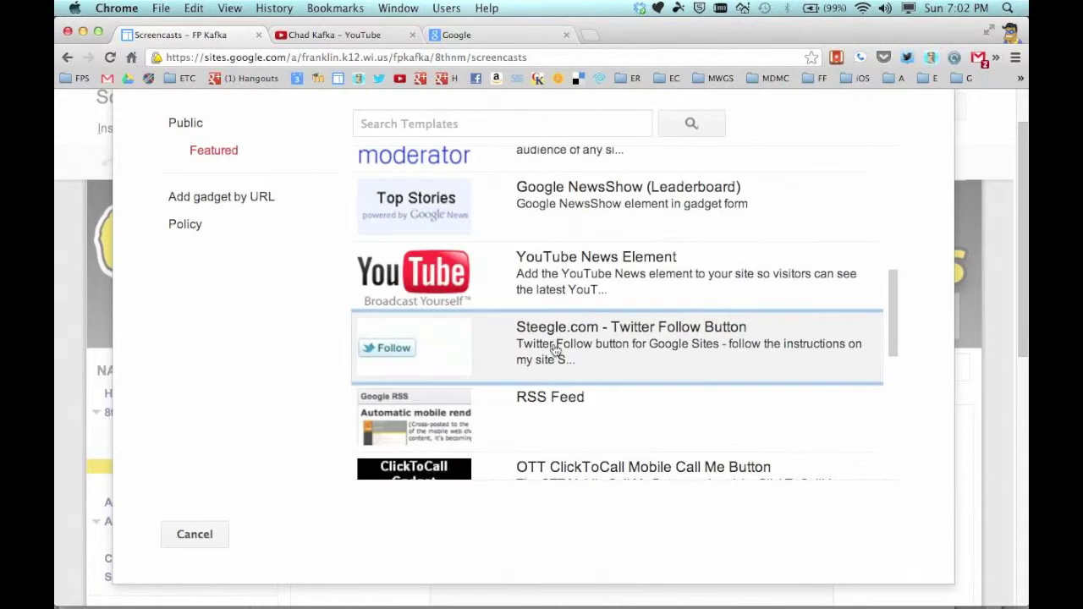
scroll(555, 350, "up", 10)
Search the gadget gallery for "embed" and select the Embed gadget for the page
left_click(444, 193)
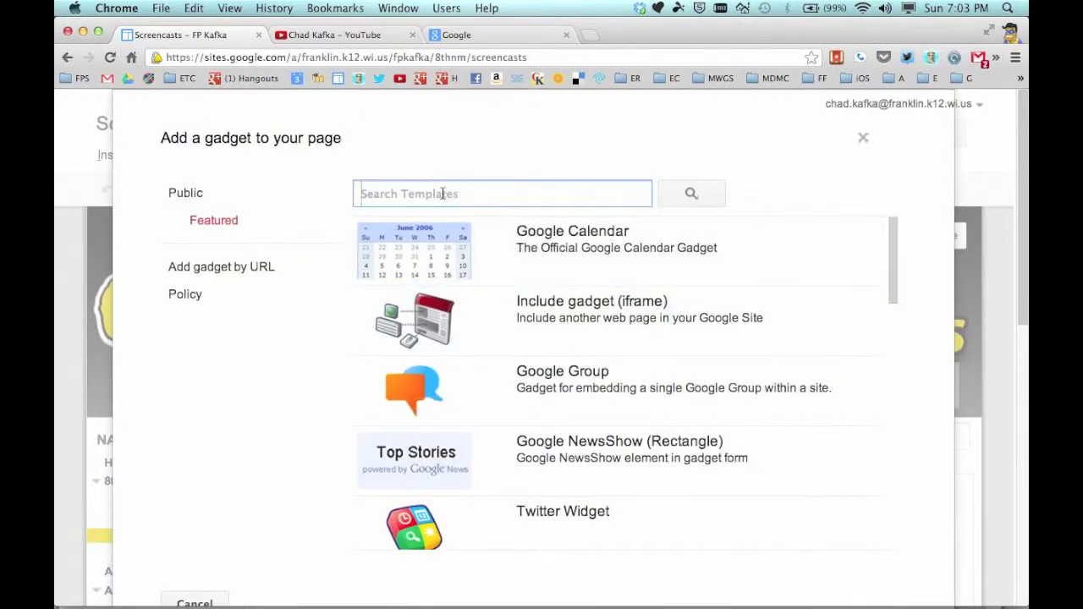
type("embed")
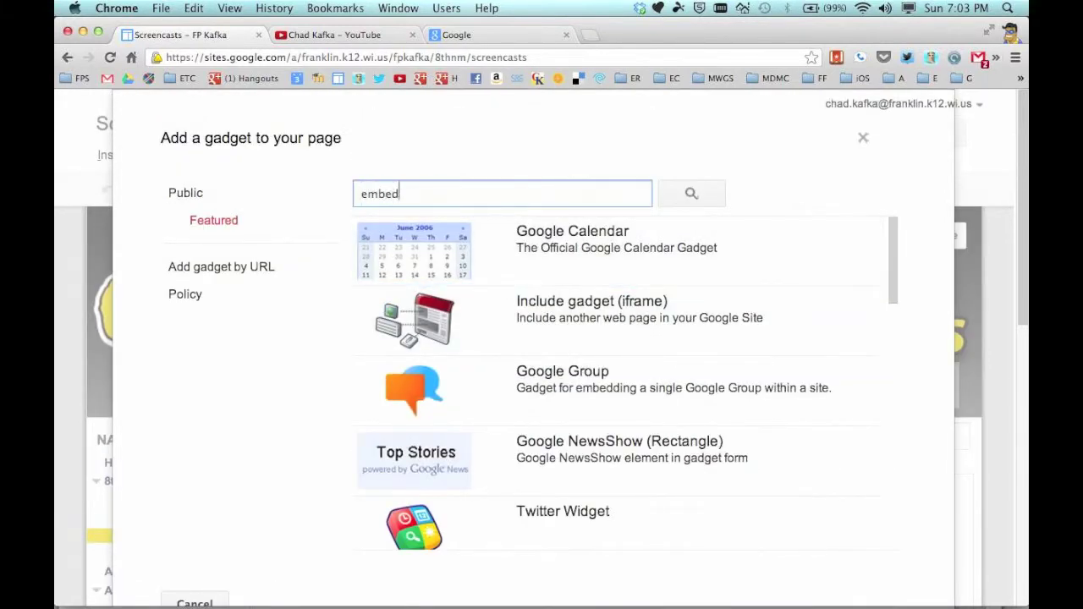
key("Return")
left_click(550, 310)
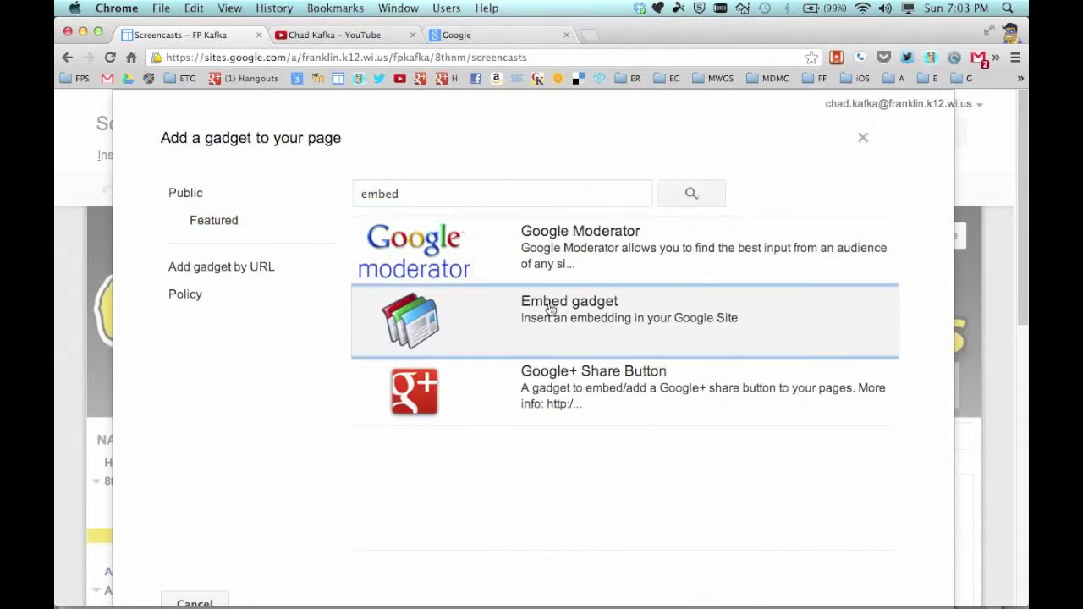
left_click(551, 312)
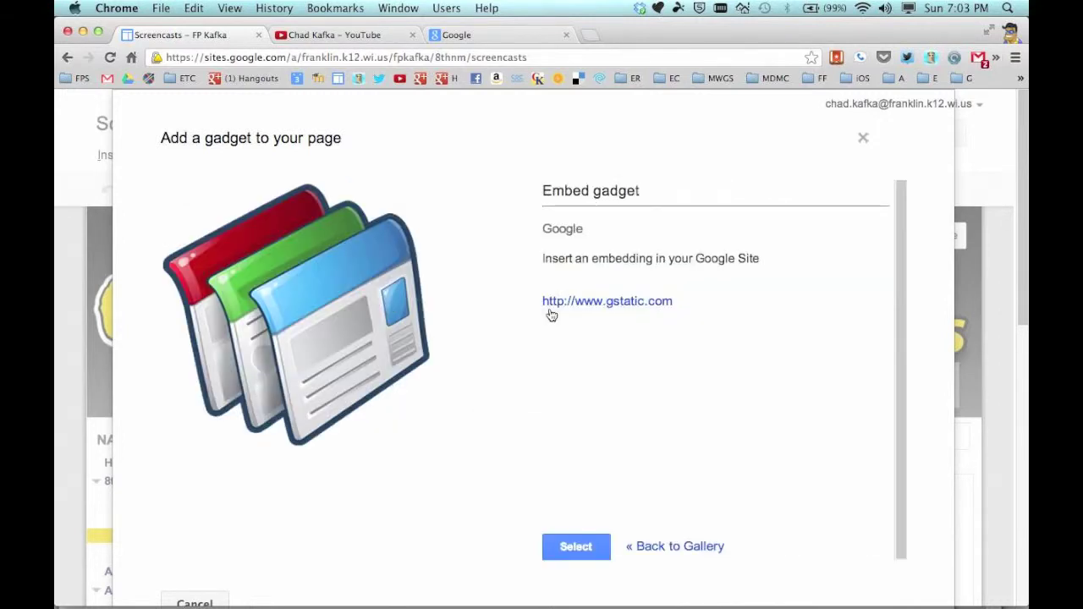
left_click(575, 548)
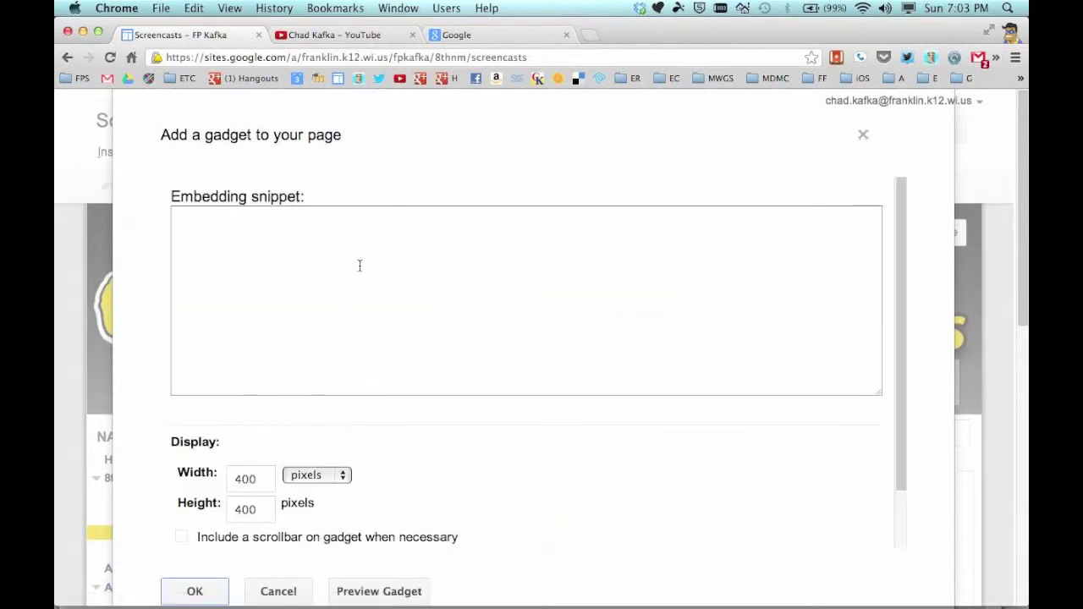
Switch to YouTube, open the Copyright playlist and copy its embed code from the sharing options
left_click(358, 36)
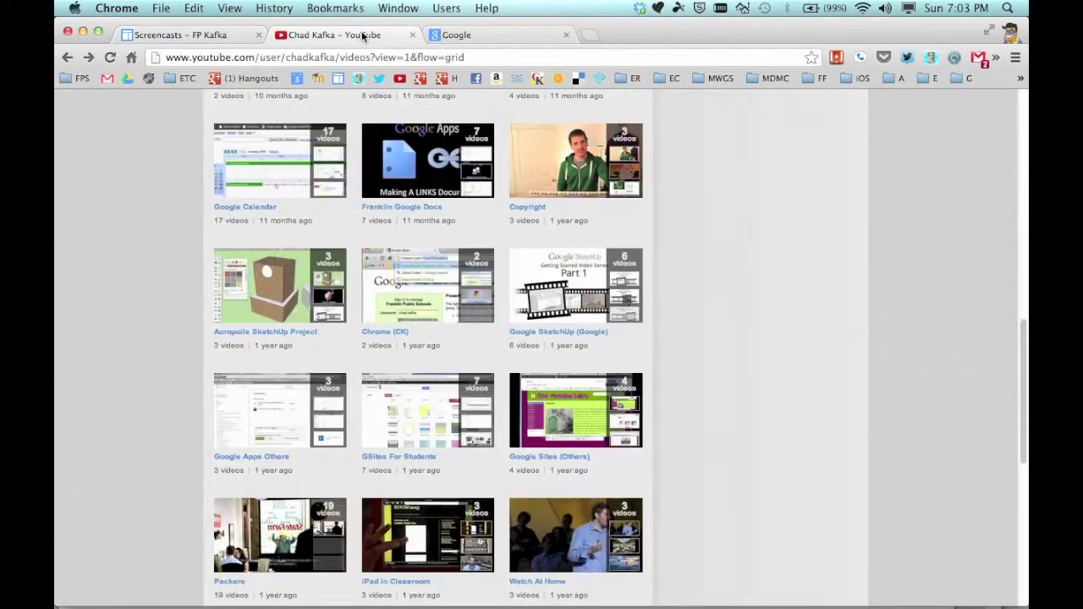
left_click(537, 215)
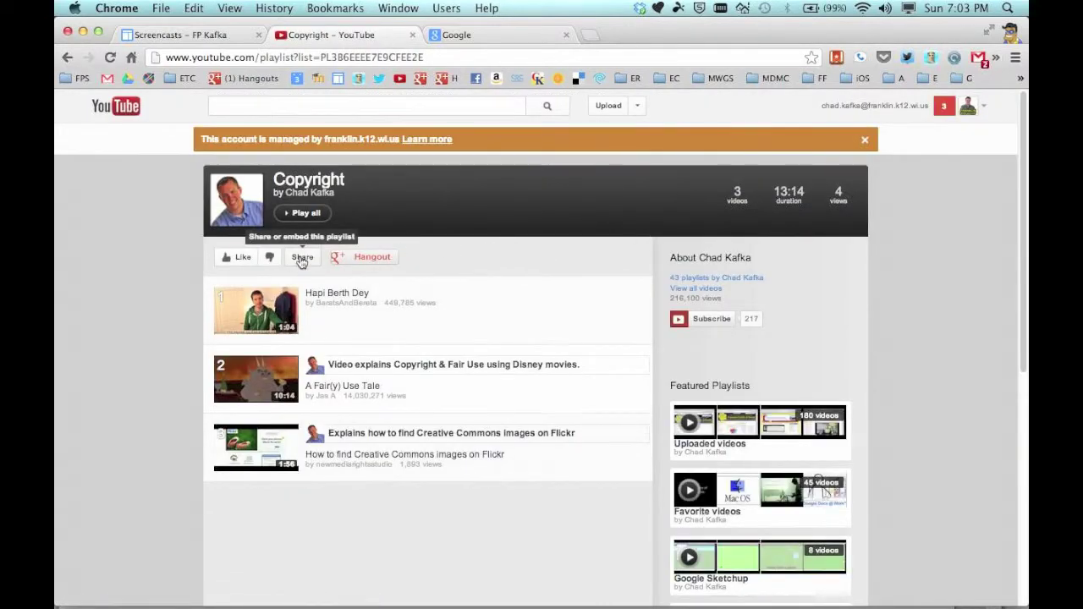
key("super+equal")
key("super+equal")
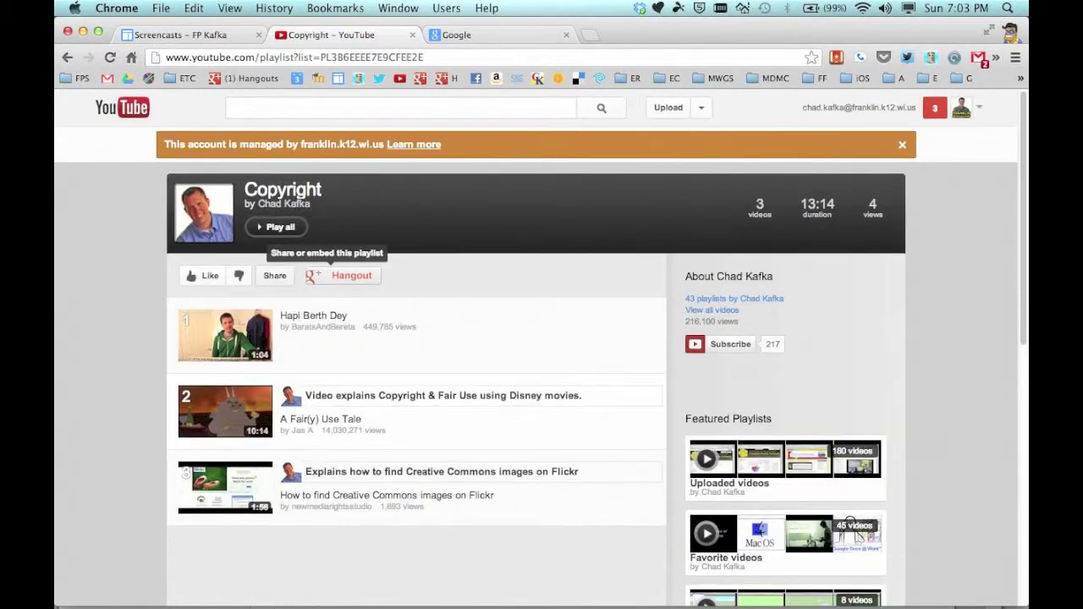
left_click(245, 294)
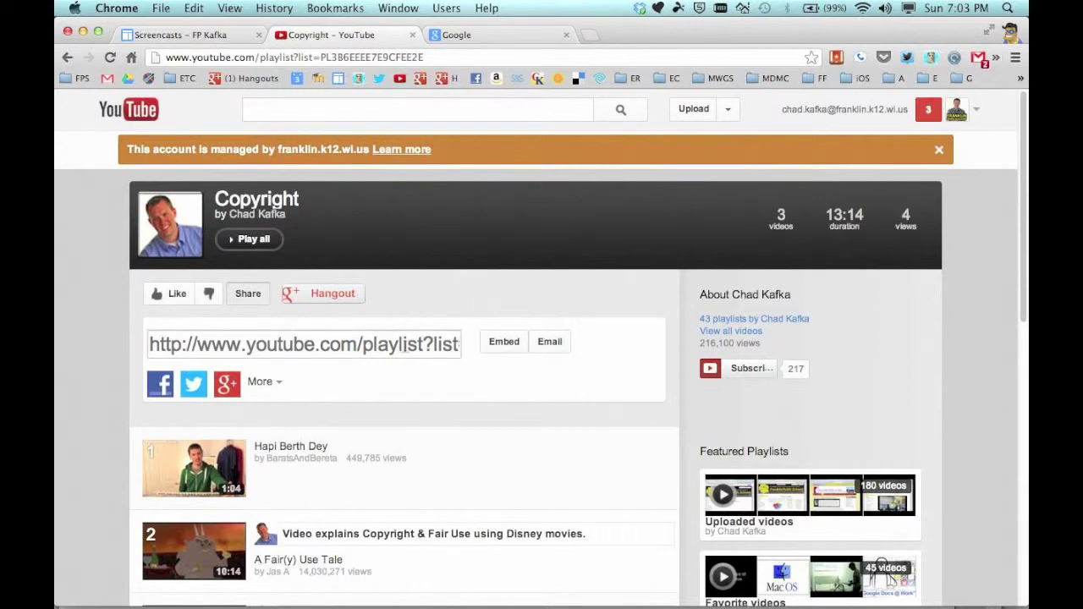
left_click(508, 347)
key("super+c")
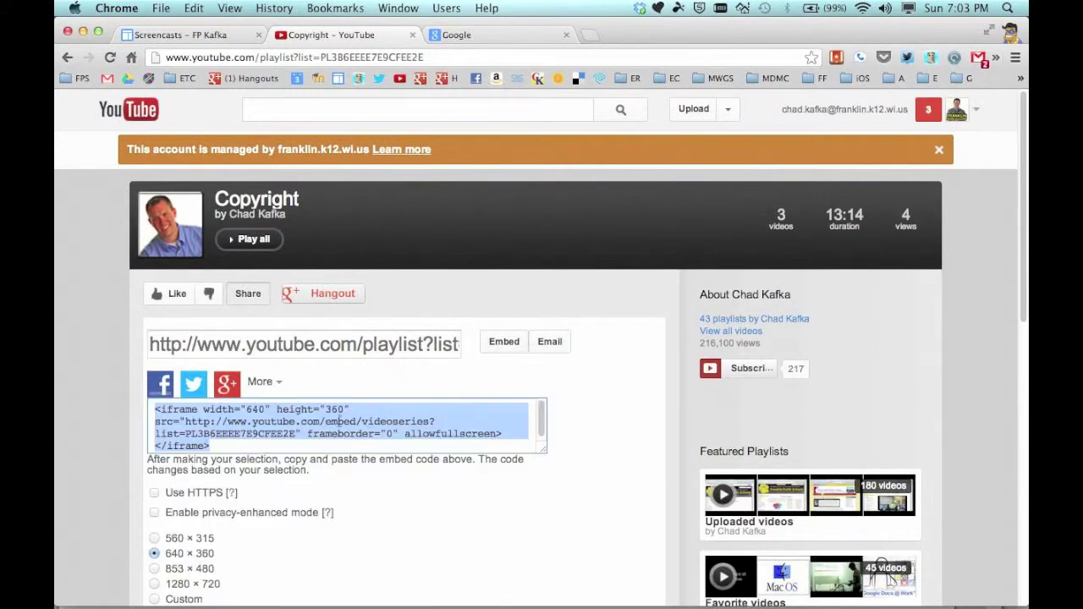
Try the 853 × 480 size for the playlist's embed code and return it to 640 × 360
scroll(220, 408, "down", 1)
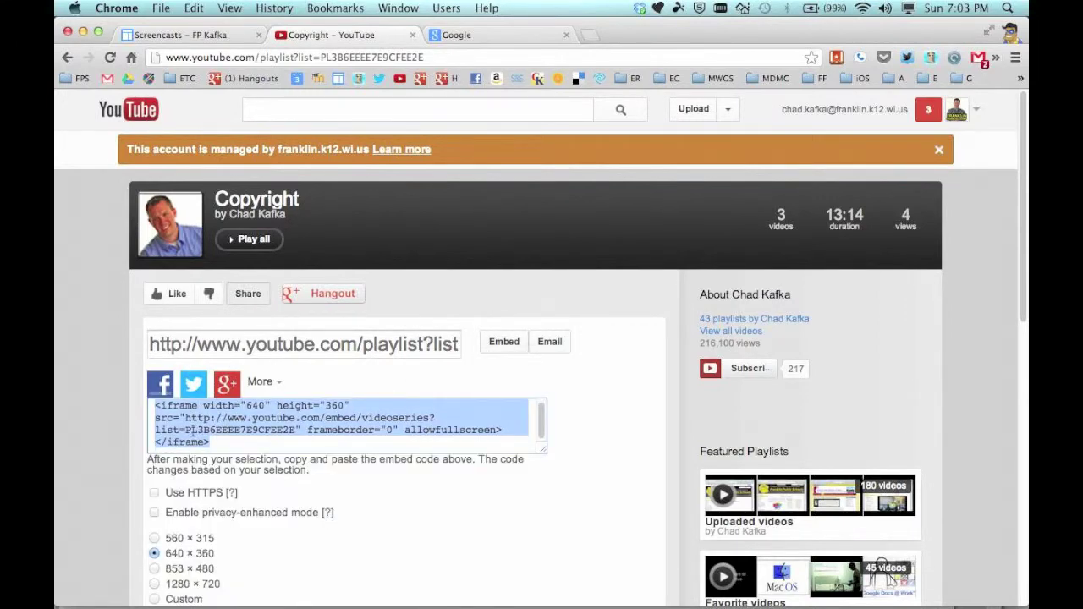
scroll(243, 468, "down", 3)
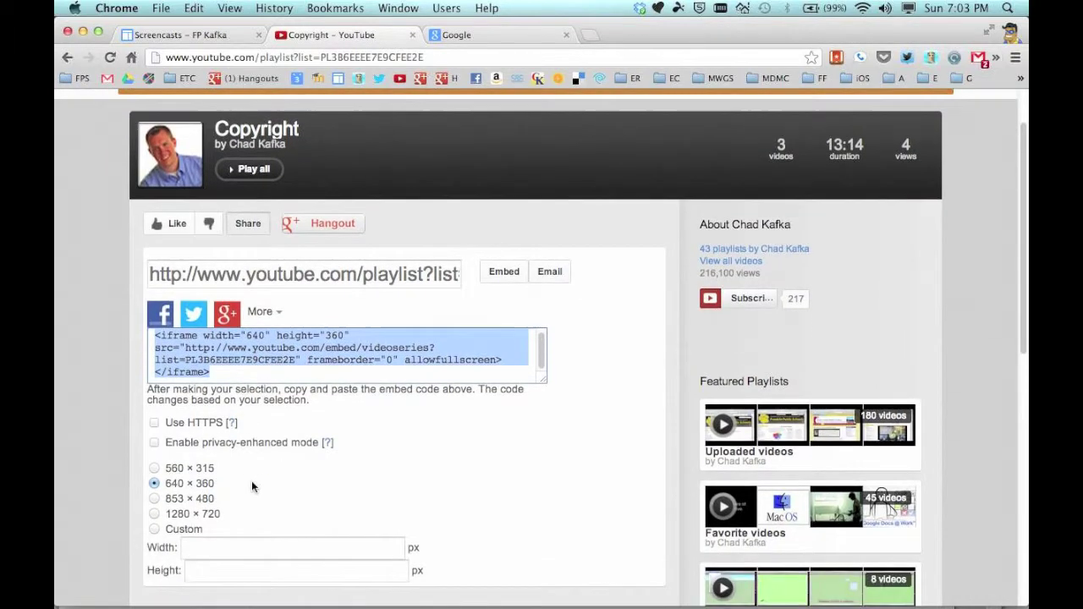
left_click(158, 464)
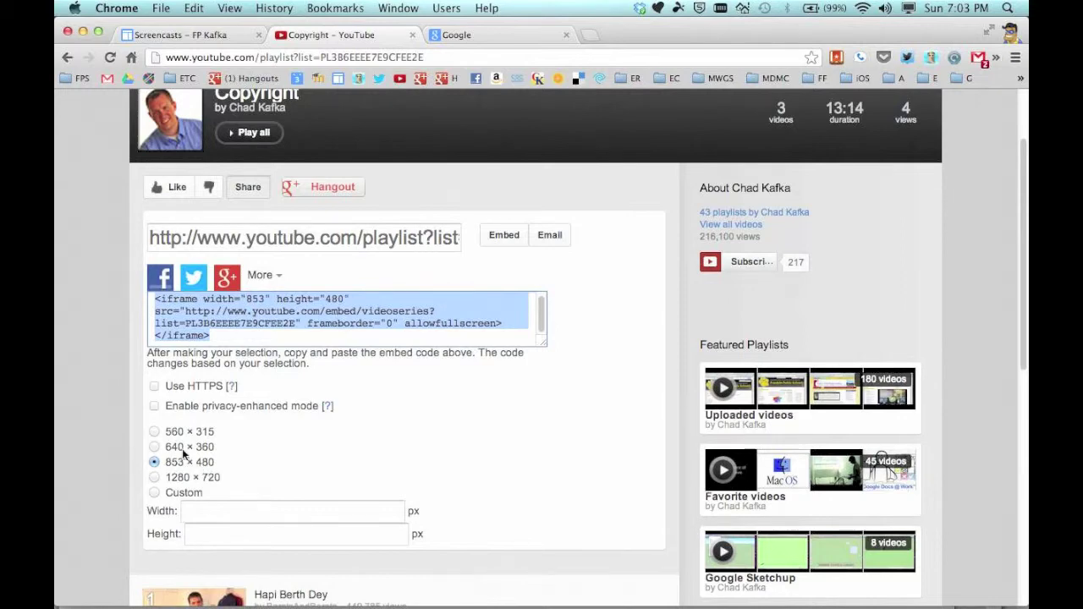
left_click(181, 447)
Return to the Screencasts page and paste the playlist's embed code as the gadget's embedding snippet
left_click(193, 36)
left_click(266, 293)
key("super+v")
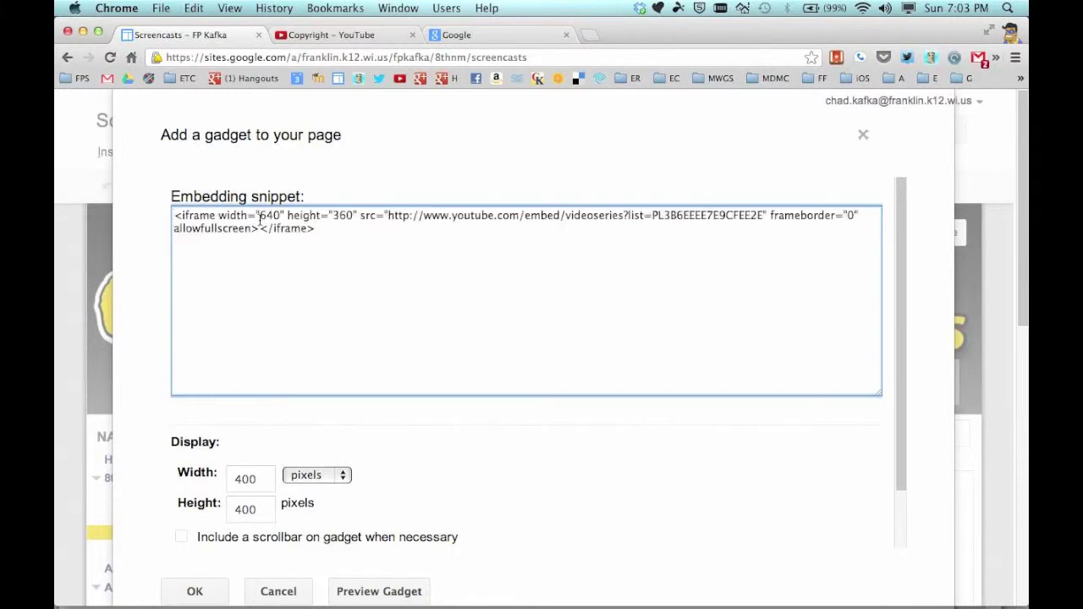
Set the gadget's display width to 640 pixels and height to 360 pixels, matching the embed code
scroll(382, 319, "down", 2)
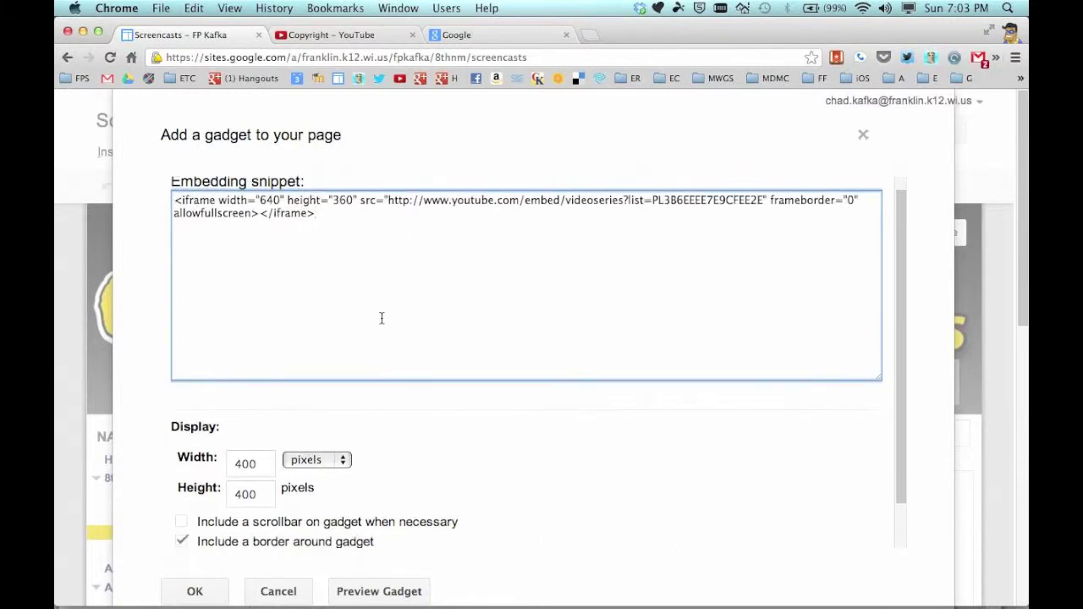
scroll(313, 323, "up", 2)
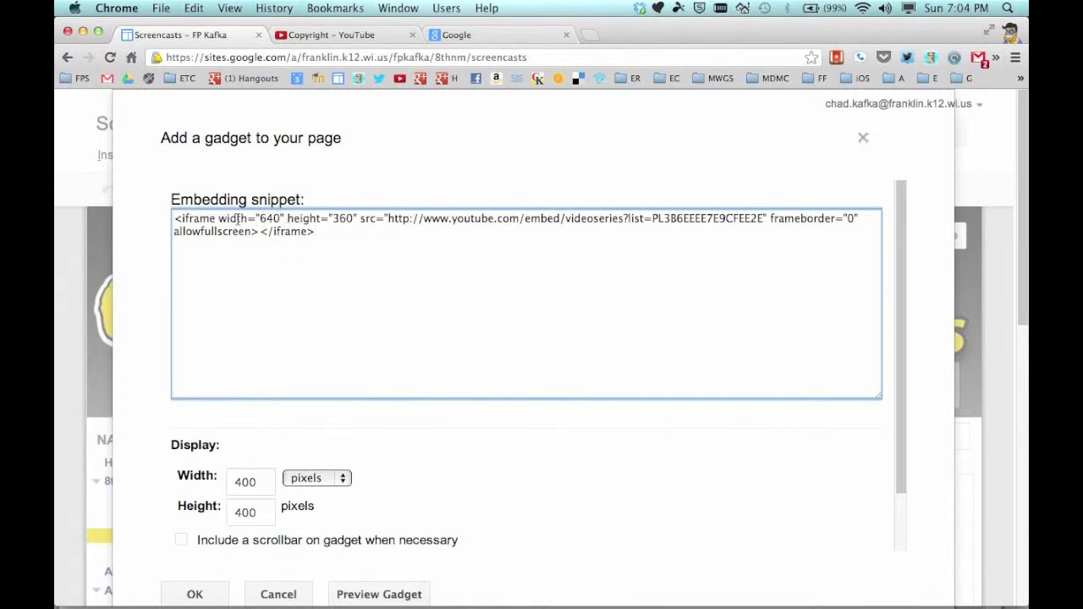
left_click(250, 482)
double_click(251, 482)
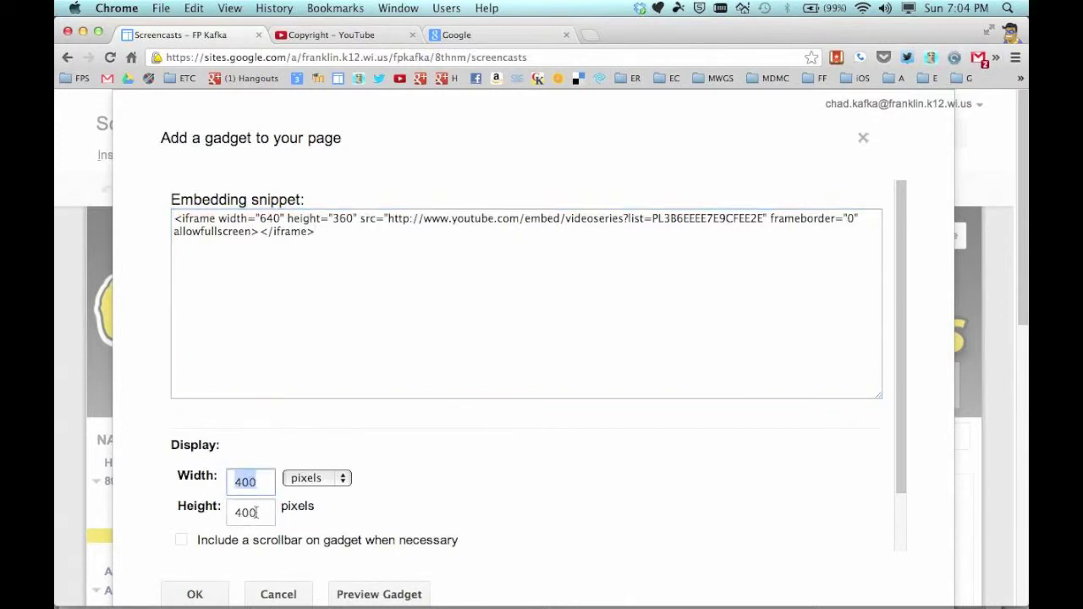
type("649")
key("BackSpace")
type("0")
double_click(258, 513)
type("360")
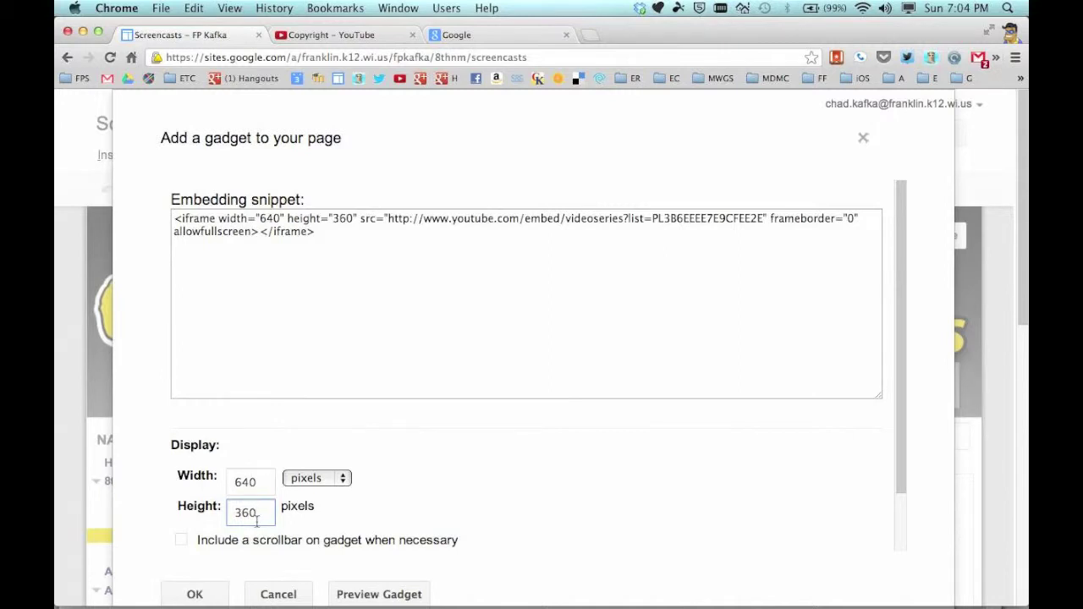
Turn off the border around the gadget and the display of its title
scroll(259, 508, "down", 1)
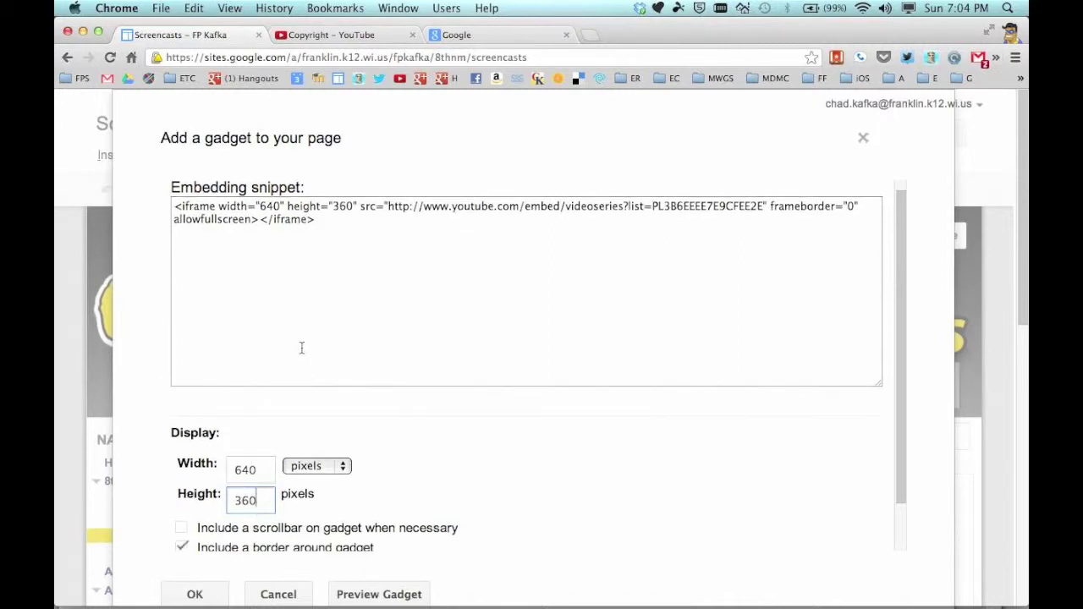
scroll(336, 348, "down", 4)
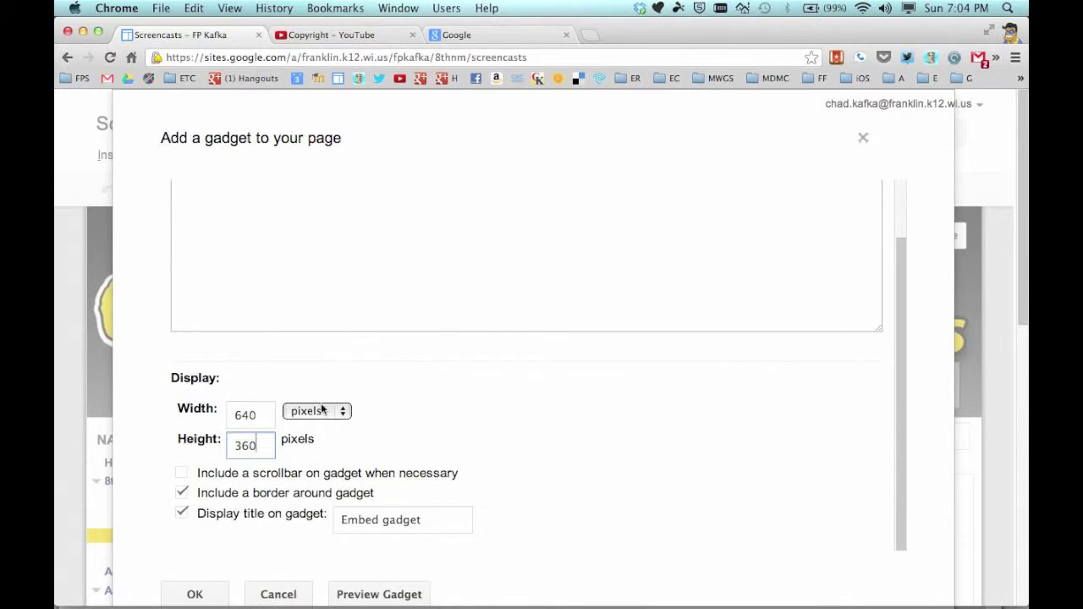
left_click(182, 495)
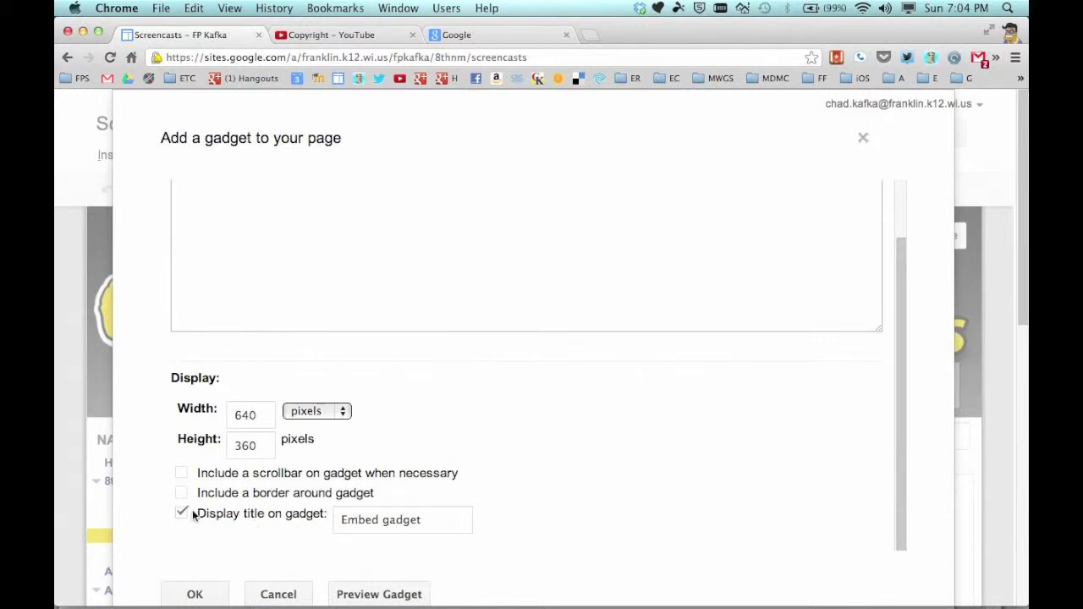
scroll(424, 499, "down", 2)
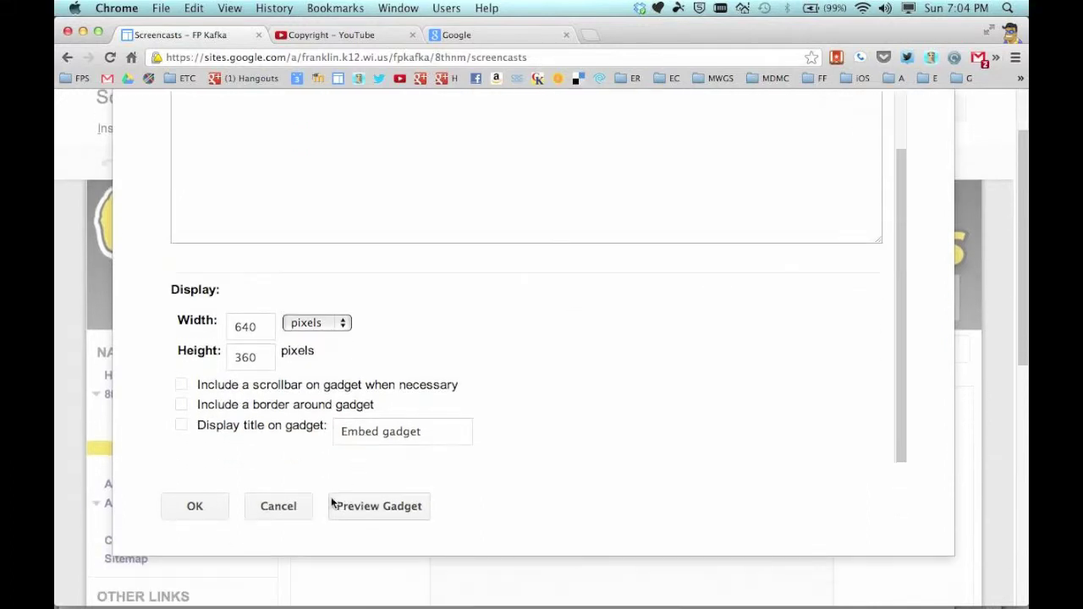
Preview the embed gadget and insert it into the Screencasts page
left_click(331, 506)
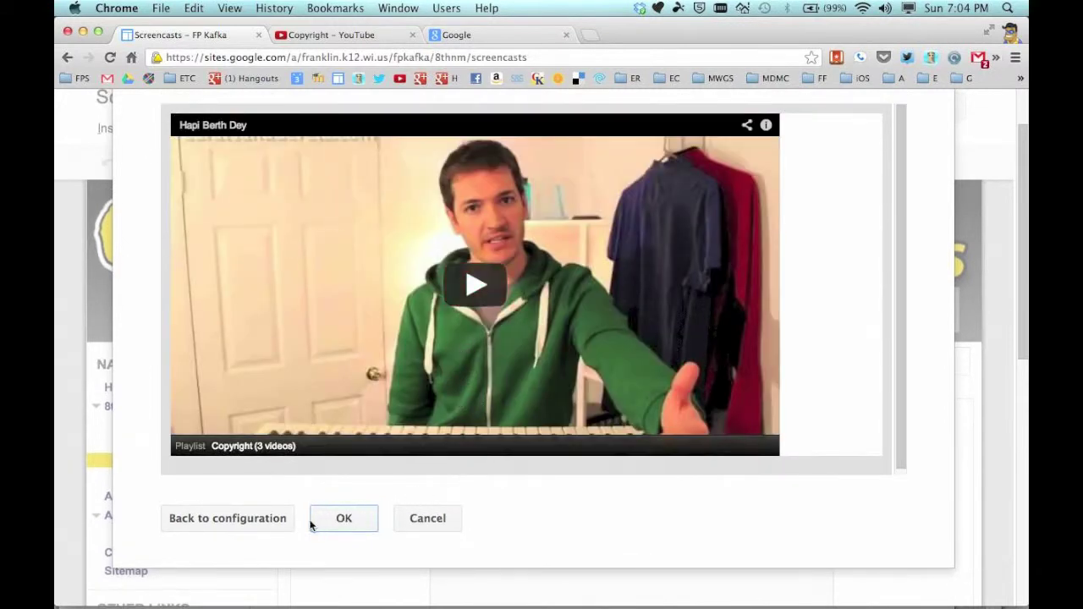
left_click(357, 519)
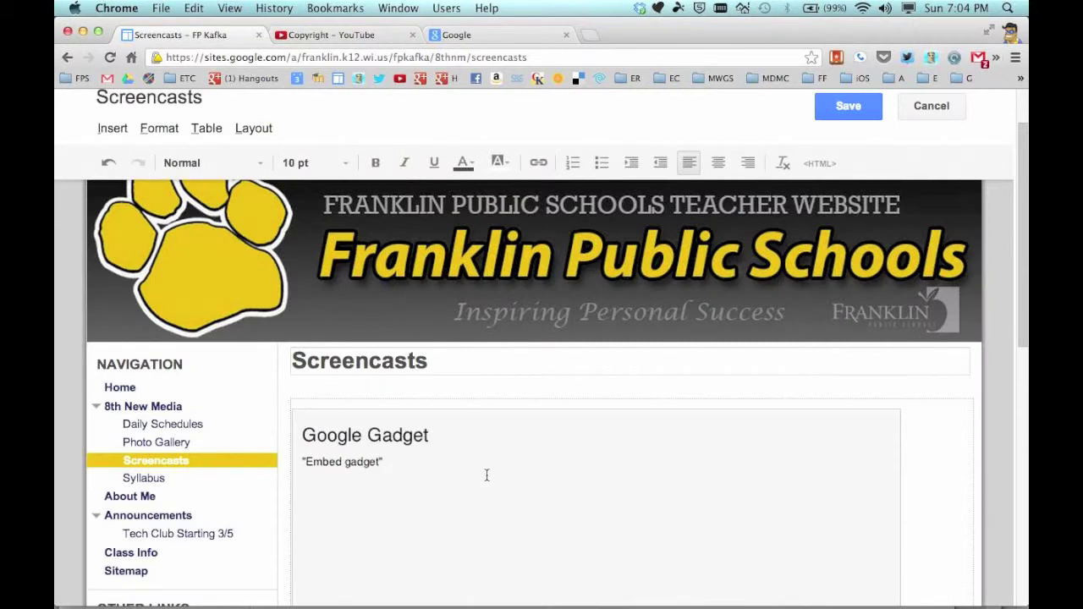
Center the embed gadget on the page, then save the Screencasts page and review the published playlist player
scroll(487, 476, "down", 5)
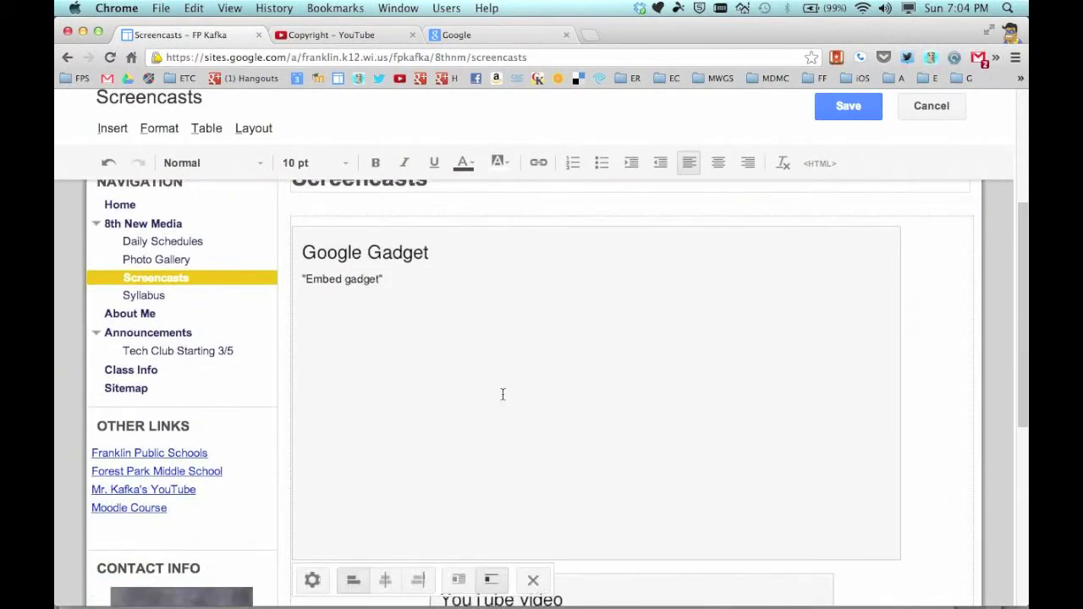
left_click(387, 581)
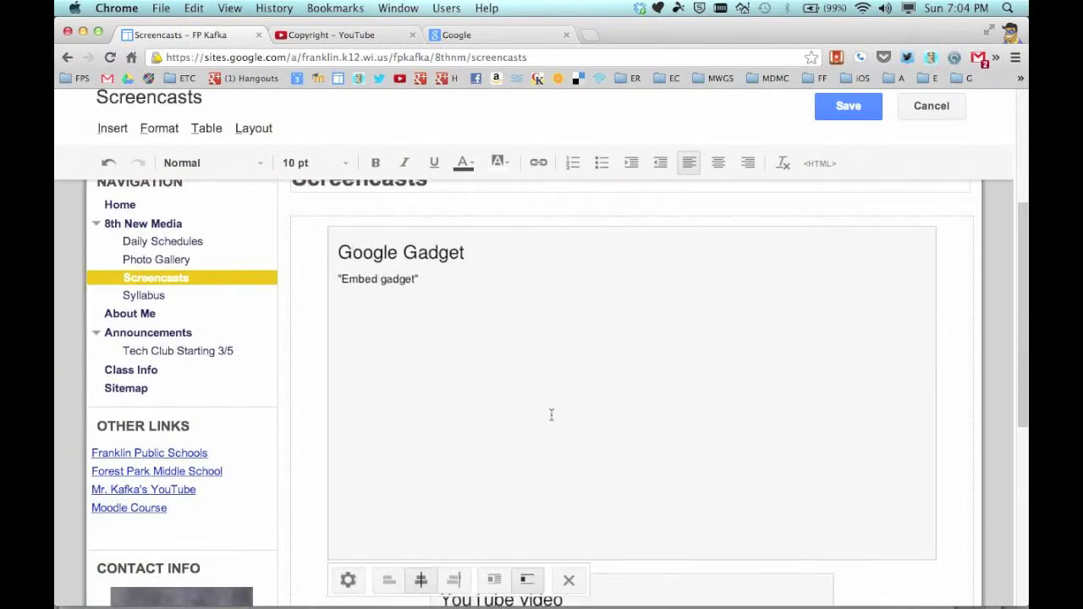
left_click(845, 109)
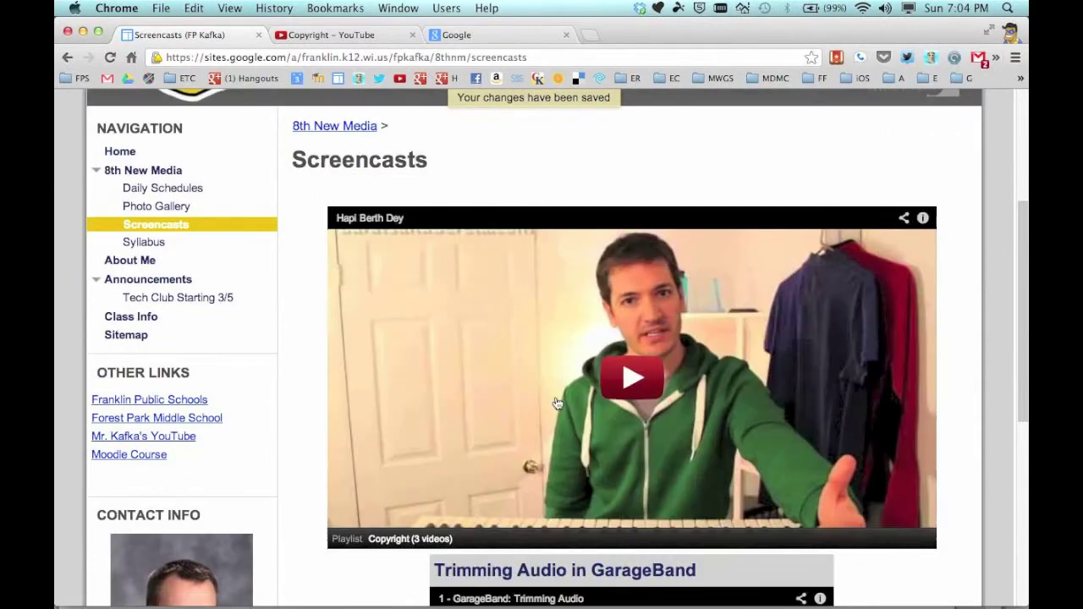
scroll(516, 427, "down", 2)
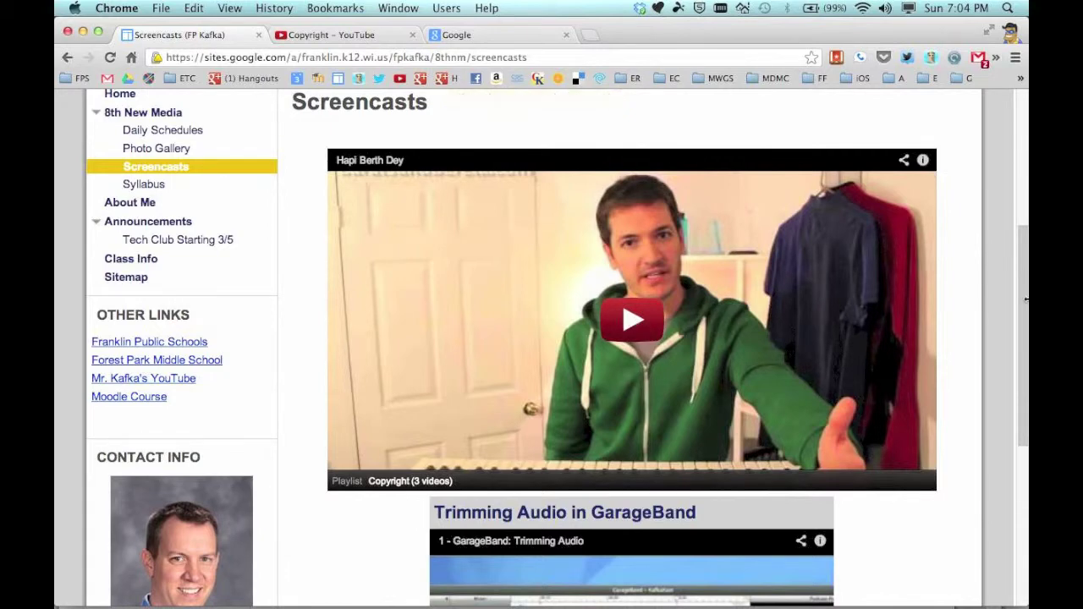
scroll(960, 305, "up", 2)
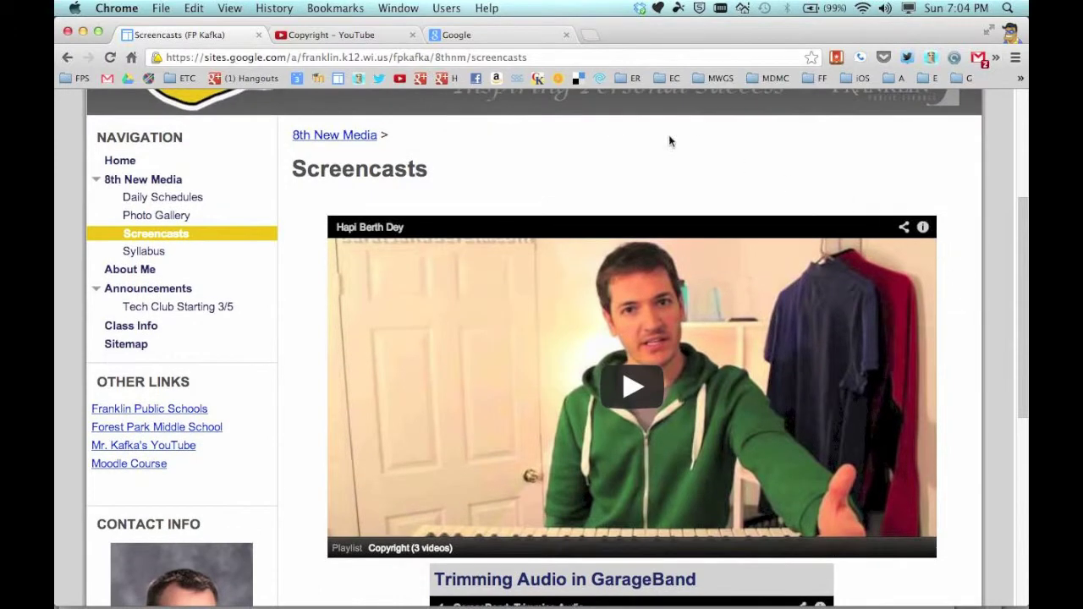
Search Google for "embed voki on google site"
left_click(487, 37)
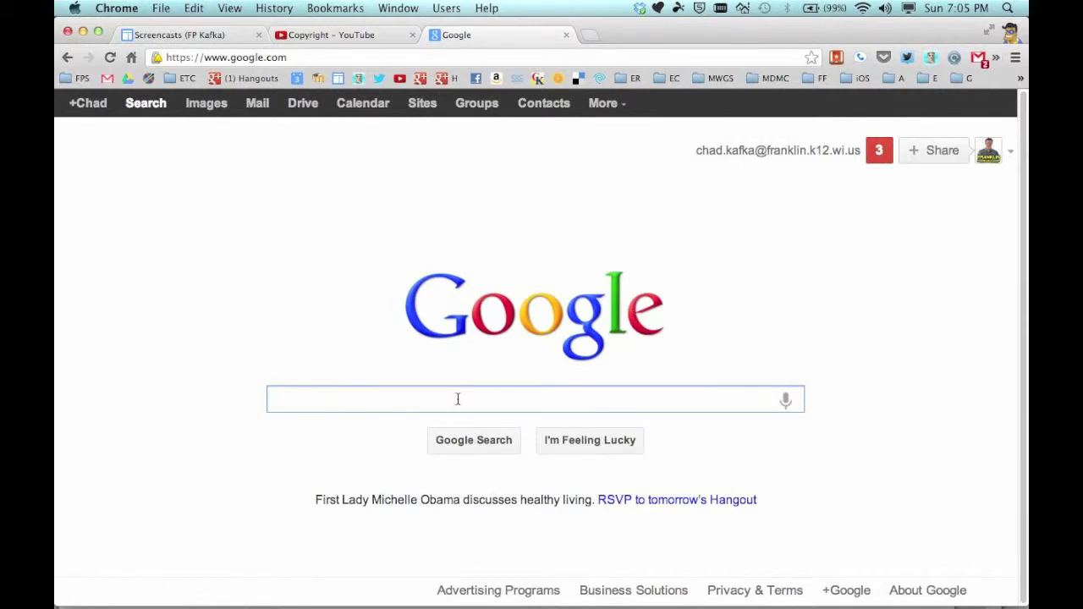
type("embed v")
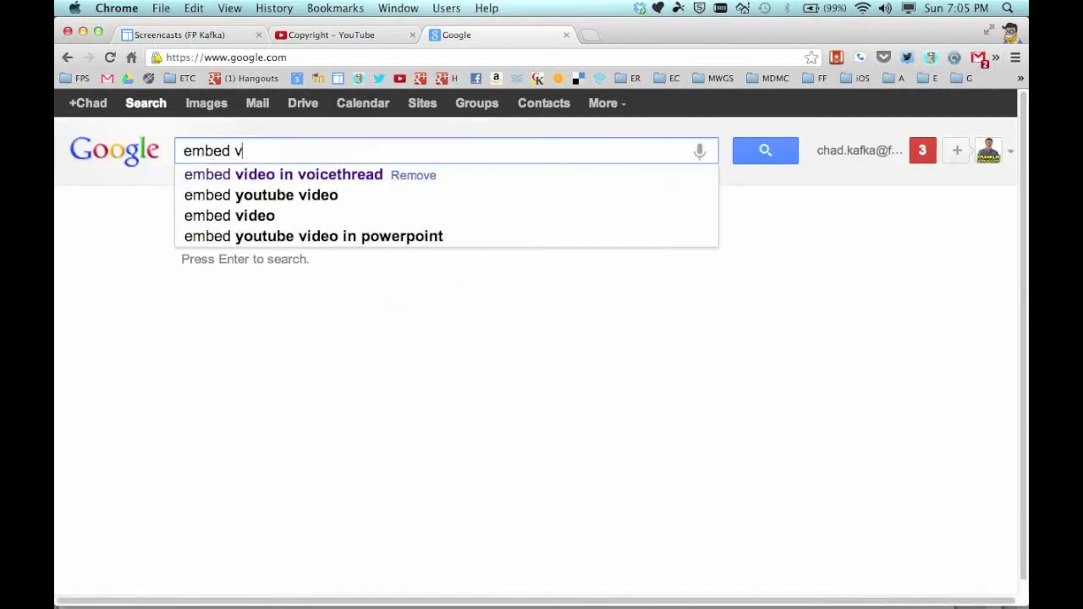
type("oki on google site")
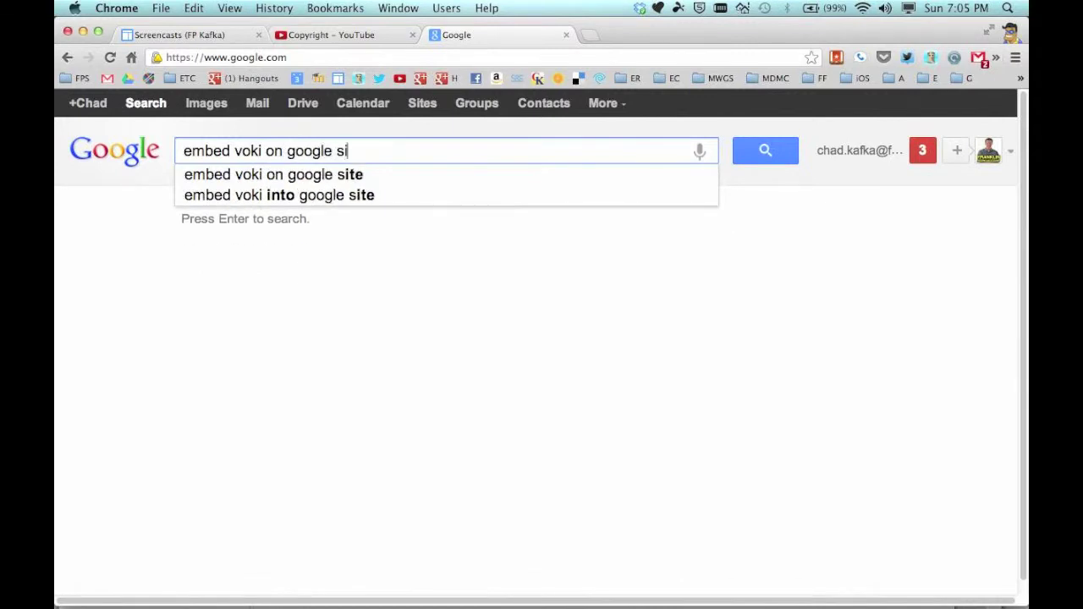
key("Return")
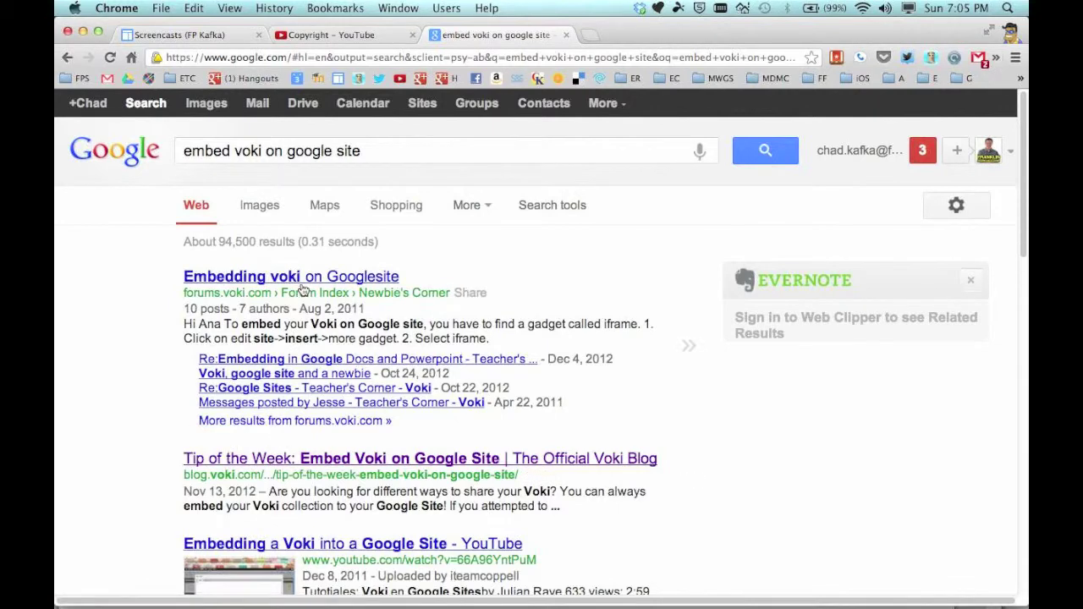
Open the Official Voki Blog's "Tip of the Week: Embed Voki on Google Site" article and review its embedding instructions through the final save step
left_click(343, 459)
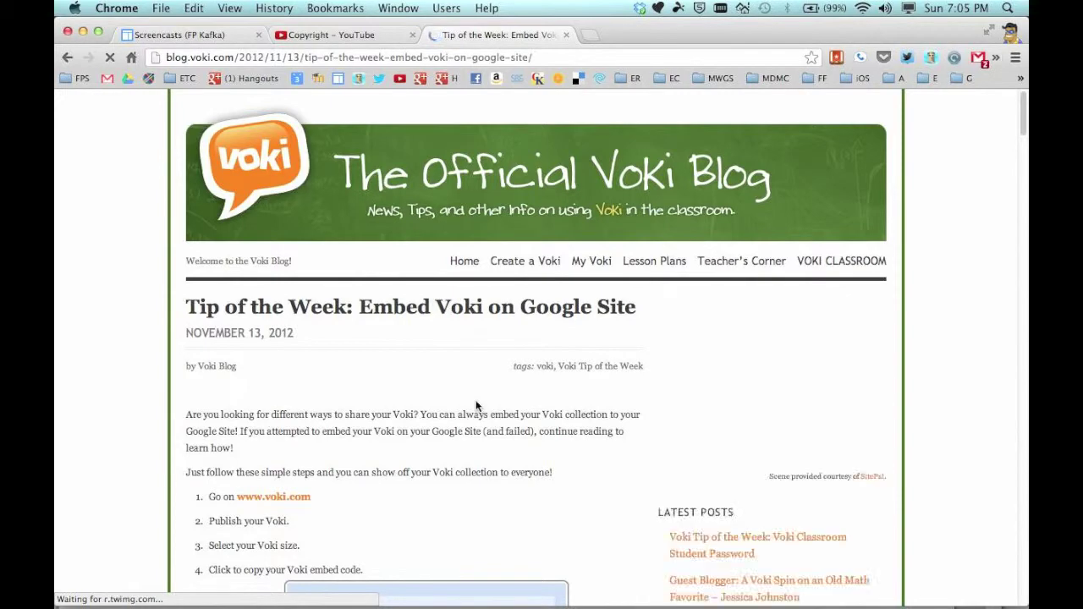
scroll(397, 376, "down", 5)
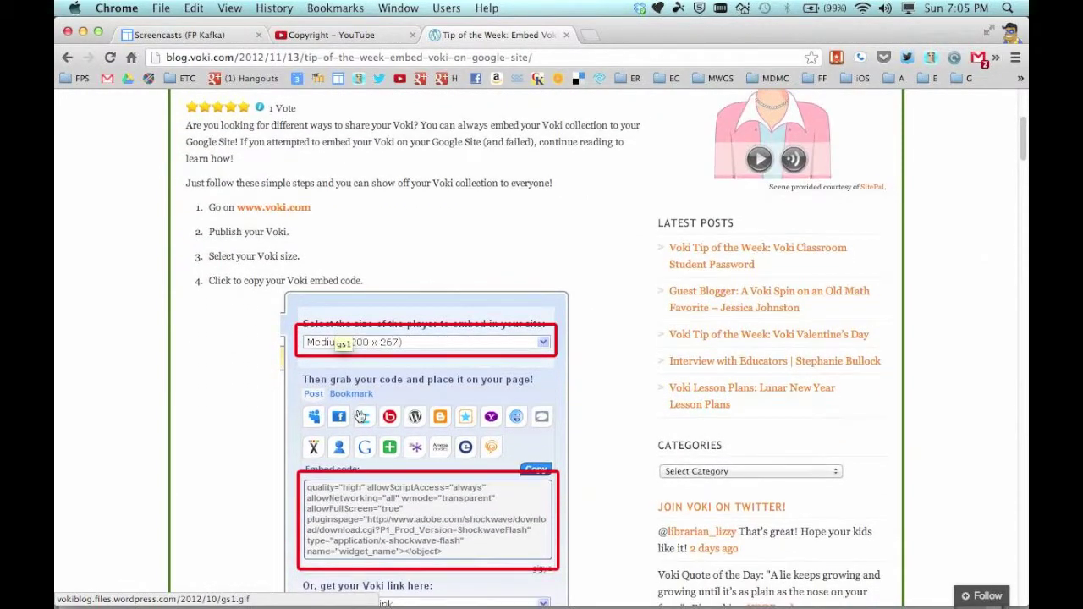
scroll(356, 407, "down", 2)
scroll(358, 416, "down", 6)
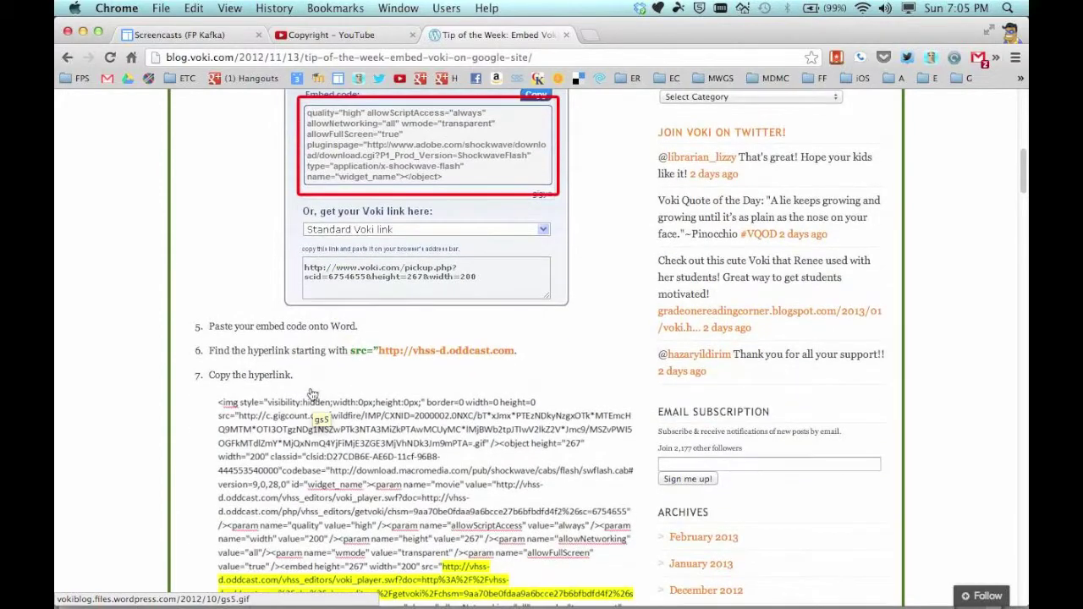
scroll(313, 398, "down", 4)
scroll(416, 440, "down", 2)
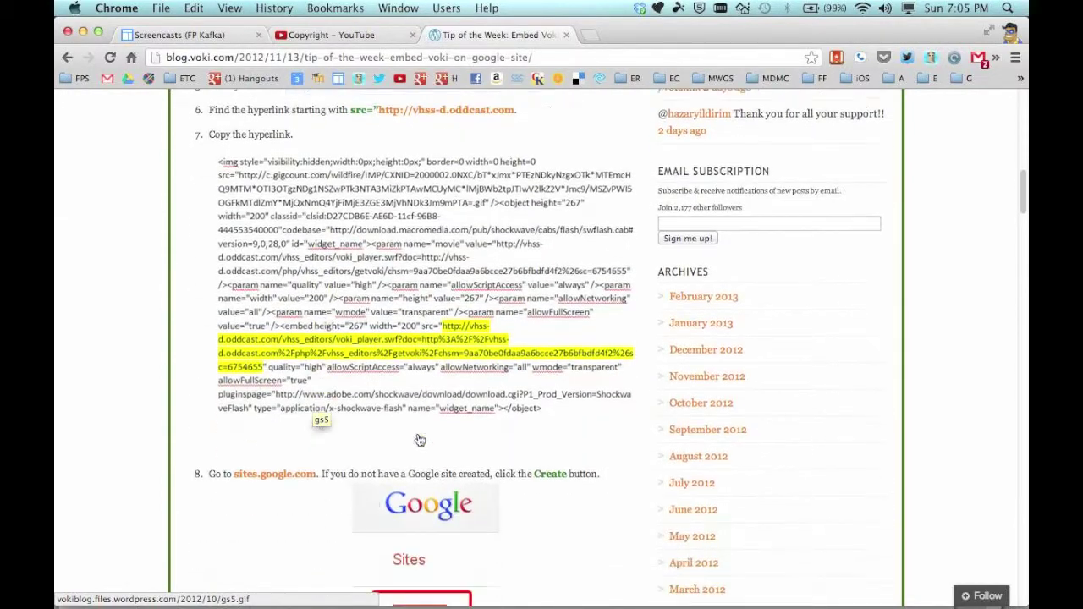
scroll(361, 433, "down", 14)
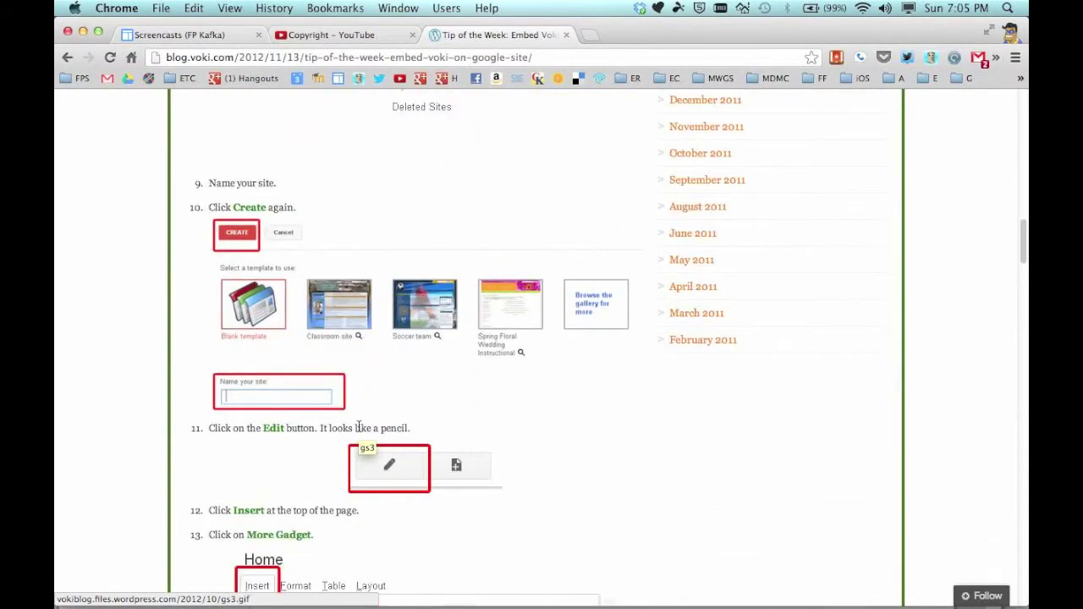
scroll(360, 433, "down", 19)
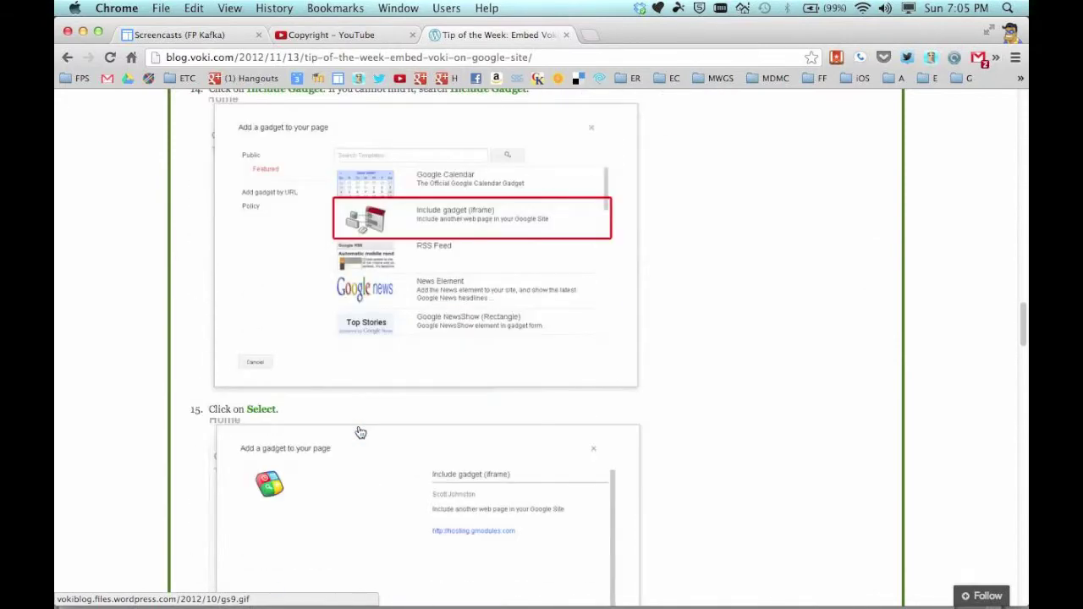
scroll(360, 433, "down", 15)
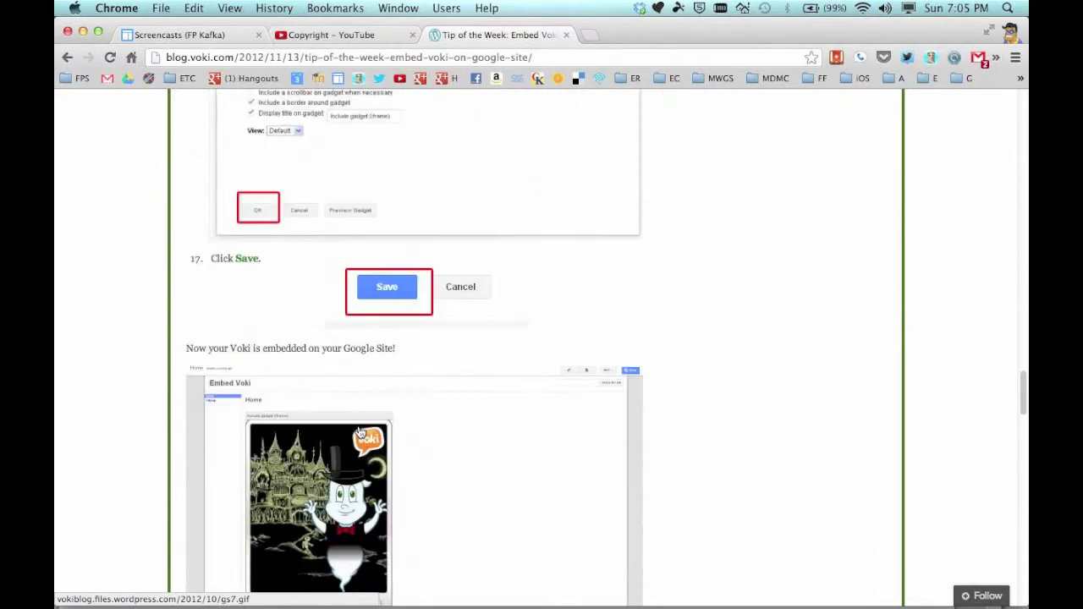